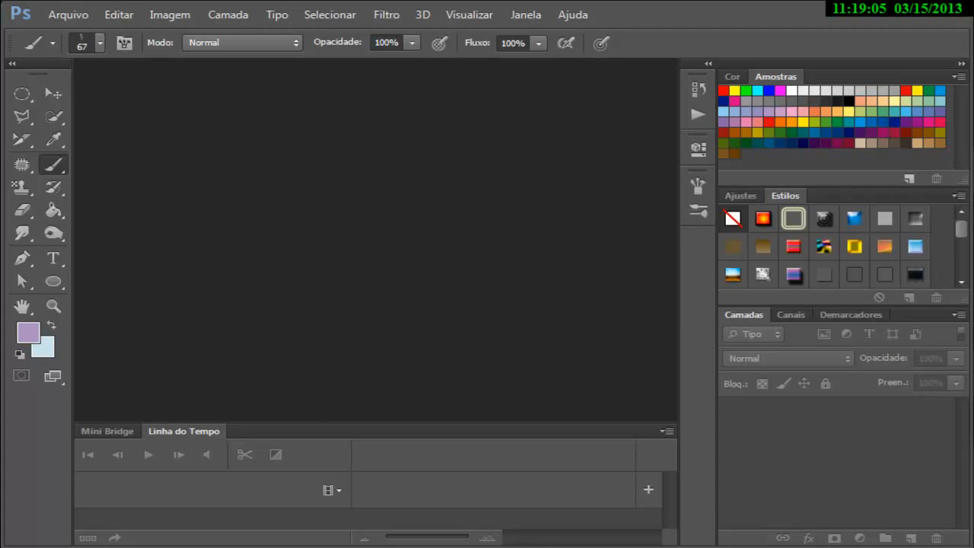
Create a 500 × 500 pixel RGB document named Textura Papel and convert its background into a regular layer
{"action": "left_click", "coordinate": [68, 15]}
{"action": "left_click", "coordinate": [76, 32]}
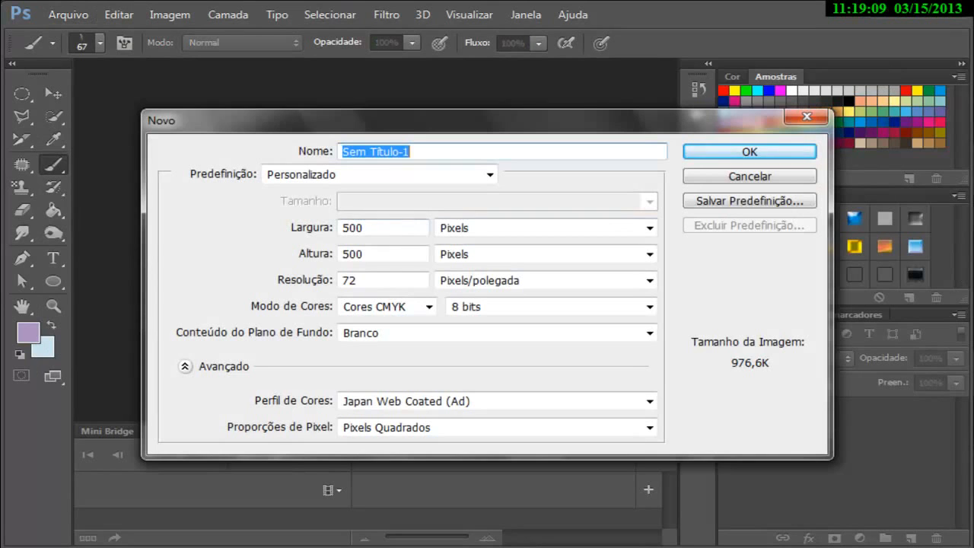
{"action": "type", "text": "Textura "}
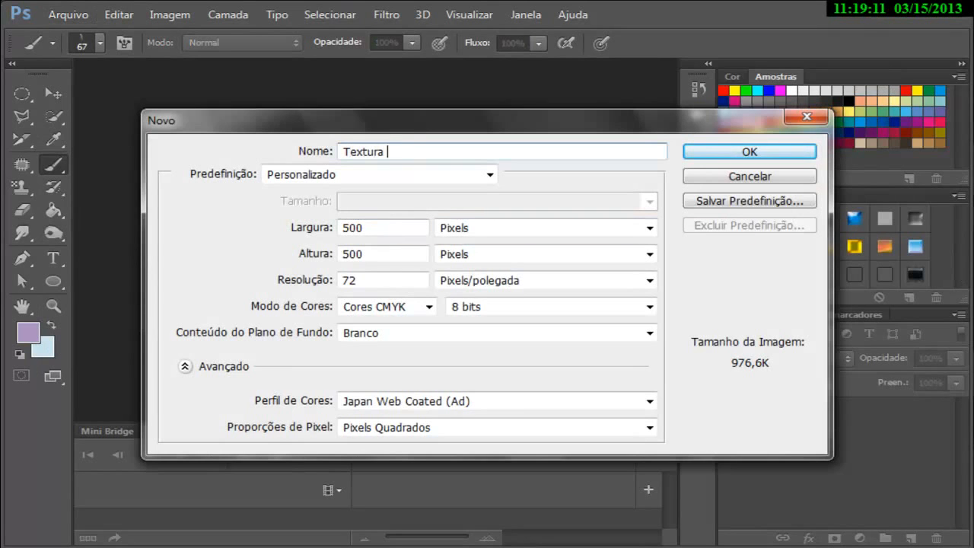
{"action": "type", "text": "Papel"}
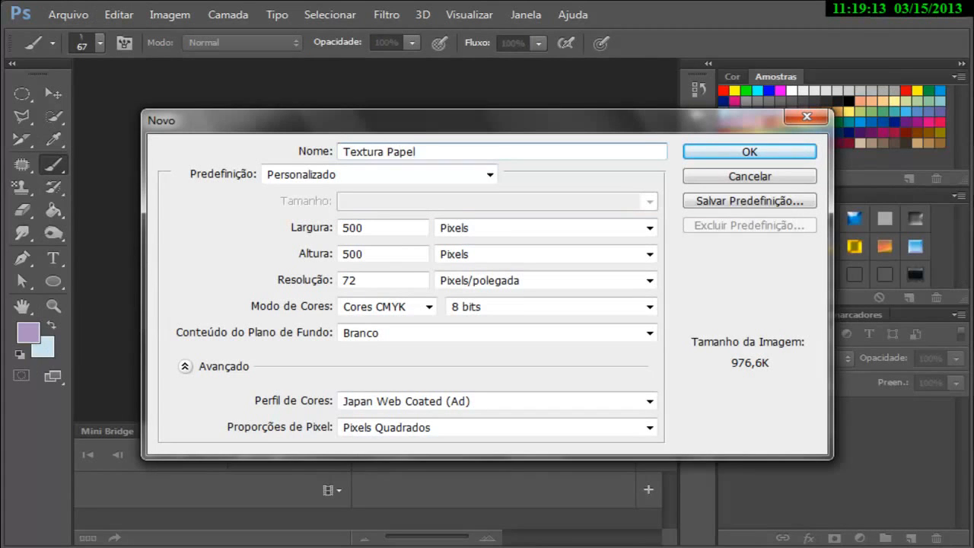
{"action": "left_click", "coordinate": [429, 307]}
{"action": "left_click", "coordinate": [368, 352]}
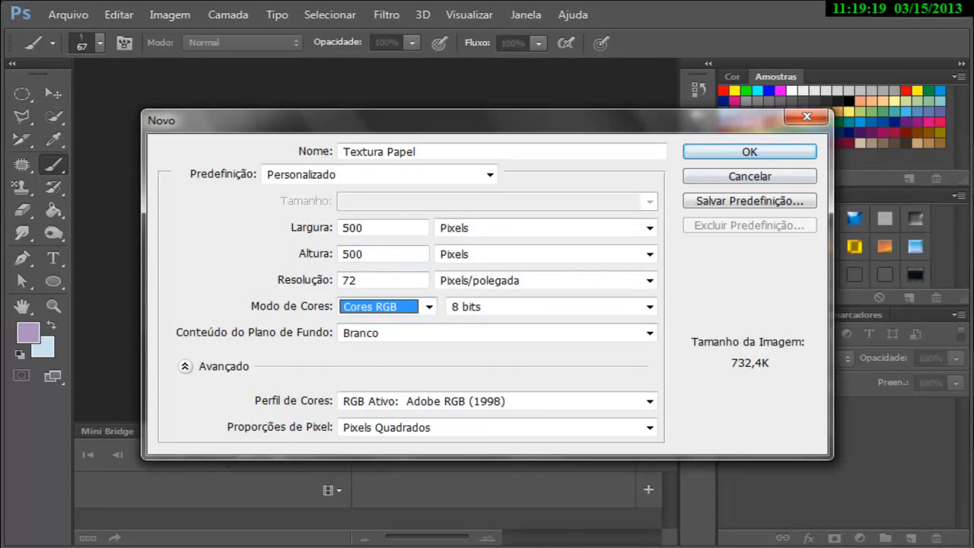
{"action": "key", "text": "Return"}
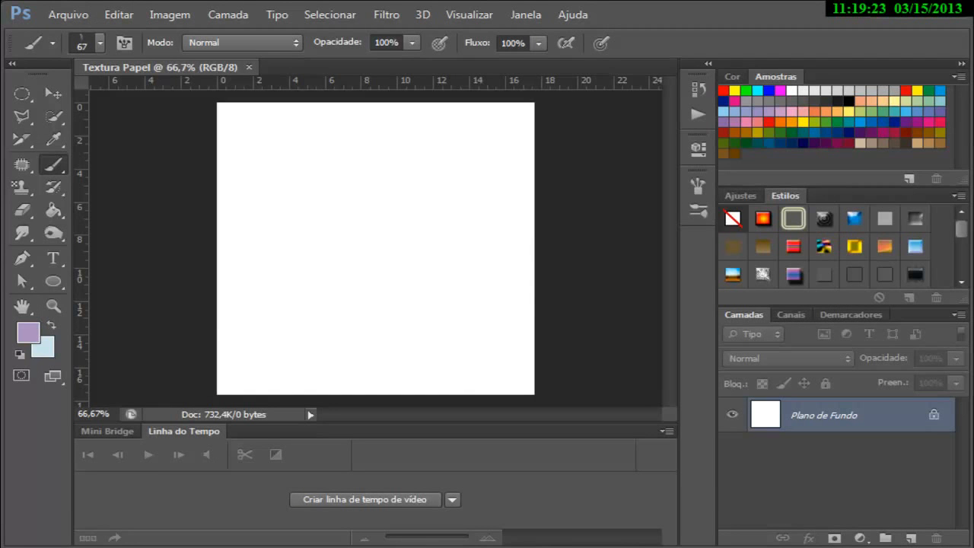
{"action": "double_click", "coordinate": [852, 415]}
{"action": "key", "text": "Return"}
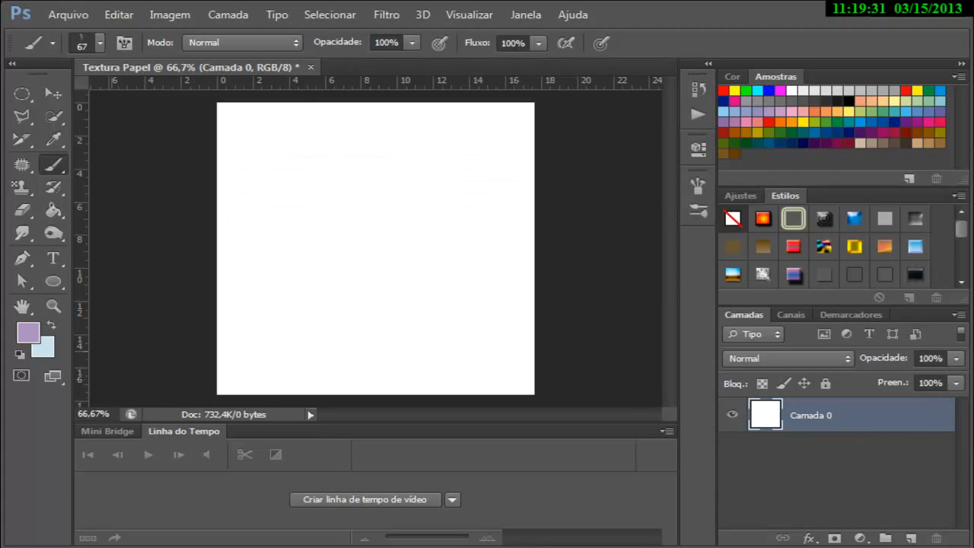
Set the foreground colour to the brown with hex value 755605
{"action": "left_click", "coordinate": [53, 210]}
{"action": "left_click", "coordinate": [28, 332]}
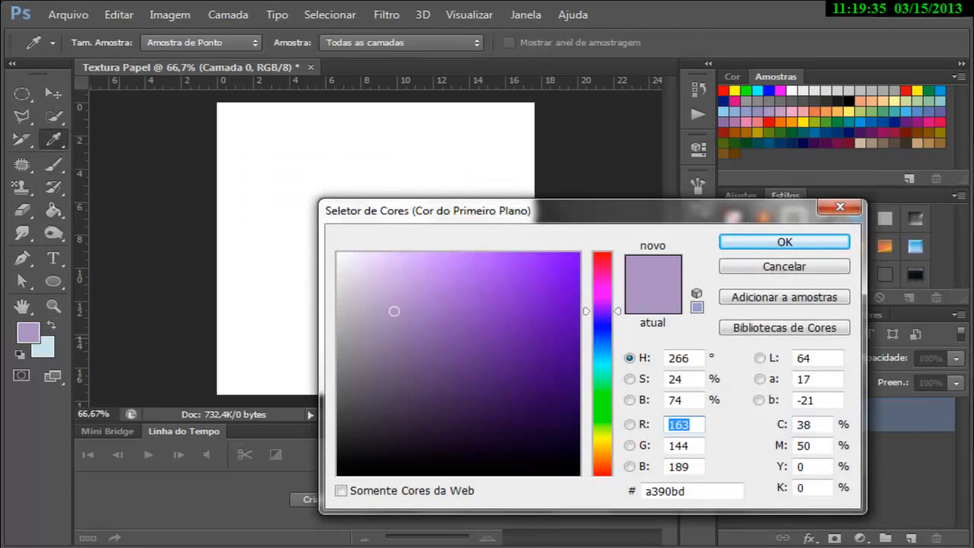
{"action": "left_click_drag", "start_coordinate": [687, 491], "coordinate": [641, 491]}
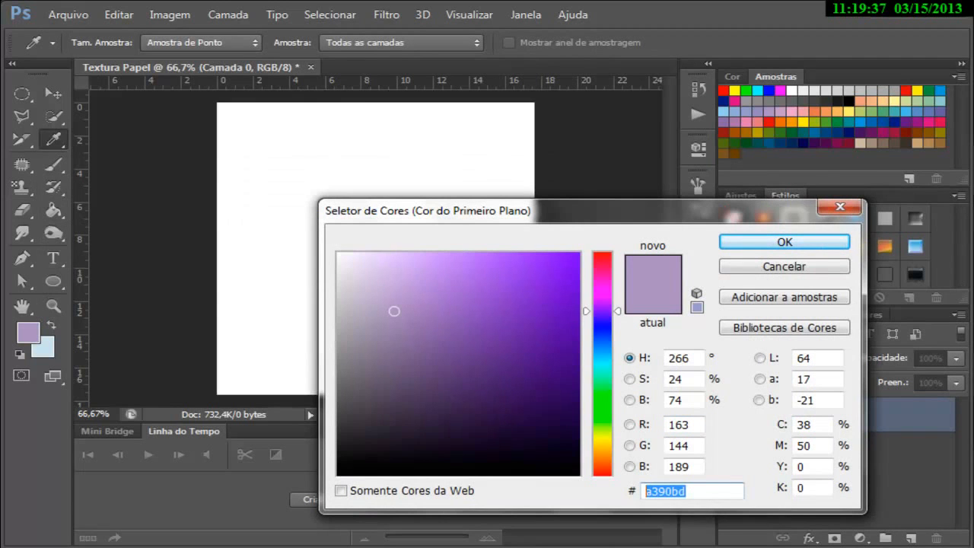
{"action": "type", "text": "75560"}
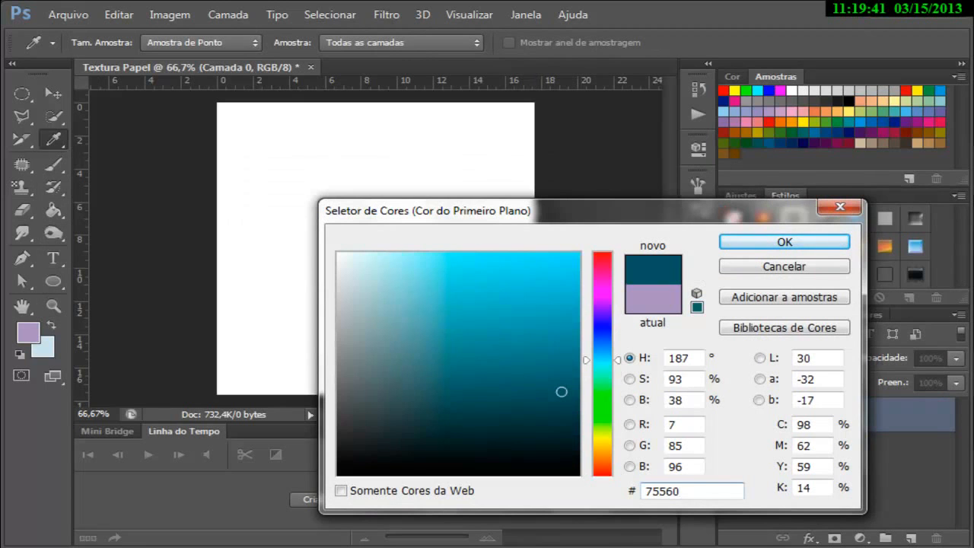
{"action": "type", "text": "5"}
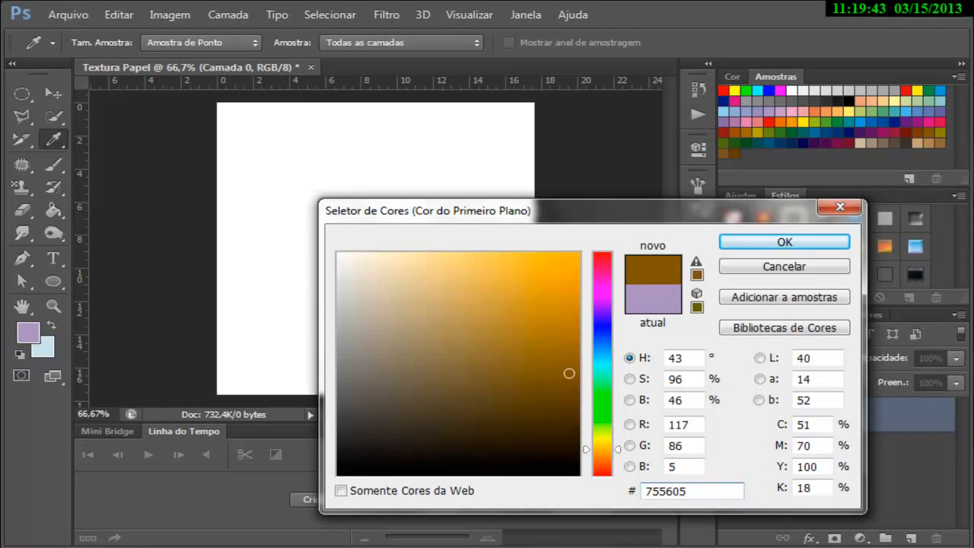
{"action": "key", "text": "Return"}
Try filling the whole white layer with the brown foreground colour using the Paint Bucket
{"action": "key", "text": "g"}
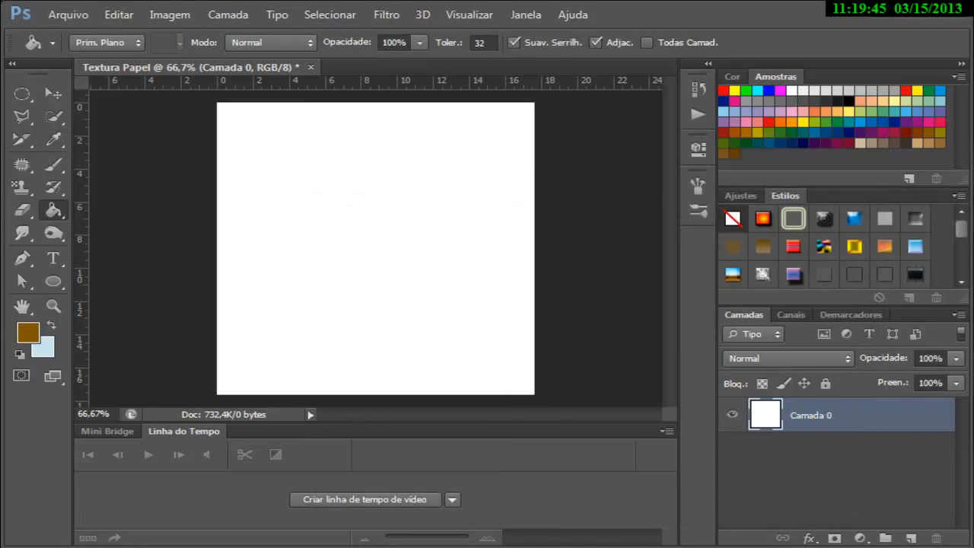
{"action": "left_click", "coordinate": [424, 356]}
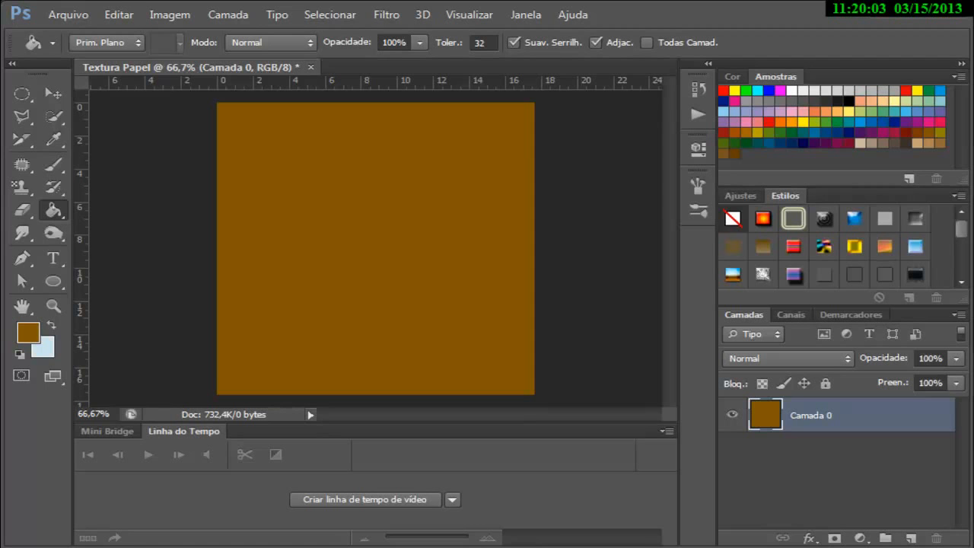
{"action": "key", "text": "ctrl+z"}
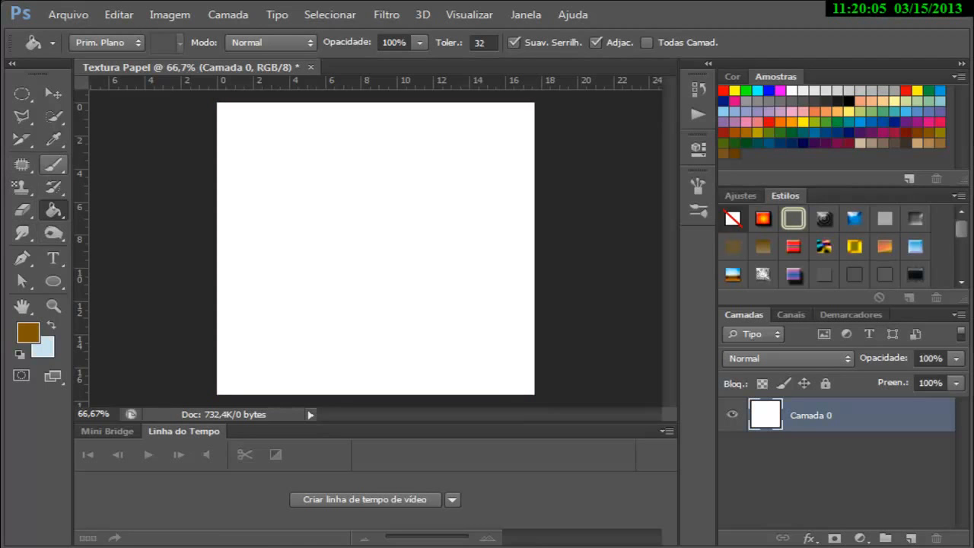
Draw a brown rectangle shape about 296 × 291 px in the middle of the white canvas
{"action": "left_click", "coordinate": [54, 280]}
{"action": "left_click", "coordinate": [144, 278]}
{"action": "left_click_drag", "start_coordinate": [273, 172], "coordinate": [461, 343]}
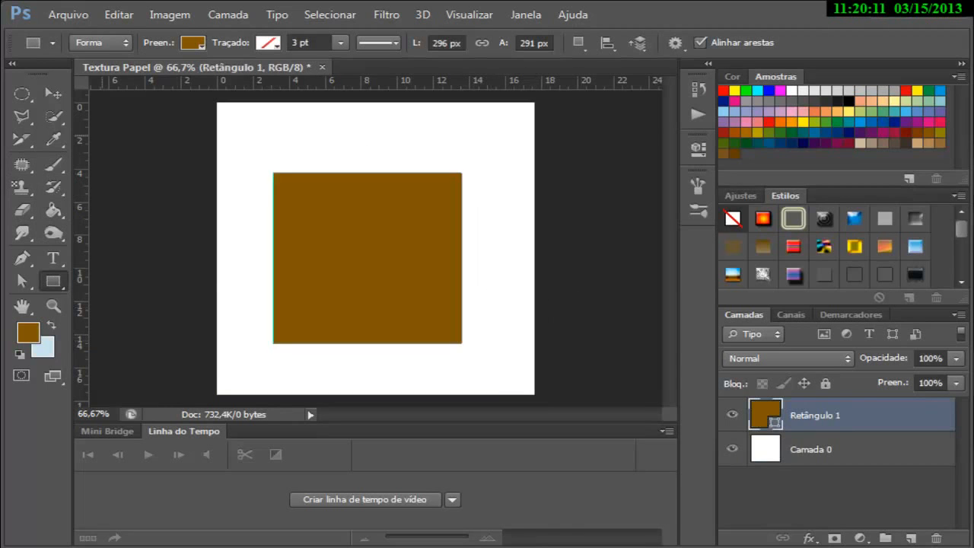
Move the brown rectangle slightly to centre it on the canvas and rasterize its shape layer
{"action": "left_click", "coordinate": [53, 93]}
{"action": "left_click_drag", "start_coordinate": [349, 177], "coordinate": [349, 198]}
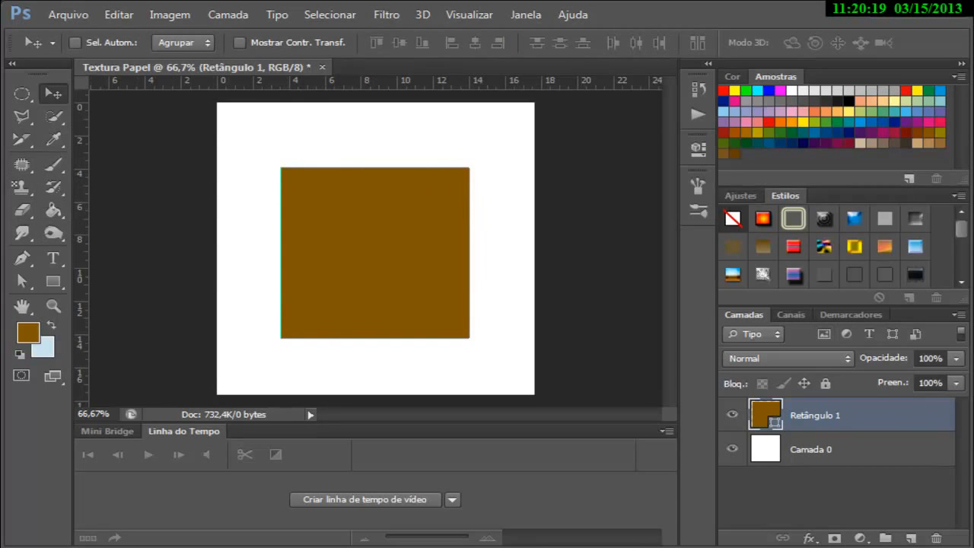
{"action": "right_click", "coordinate": [830, 414]}
{"action": "left_click", "coordinate": [426, 206]}
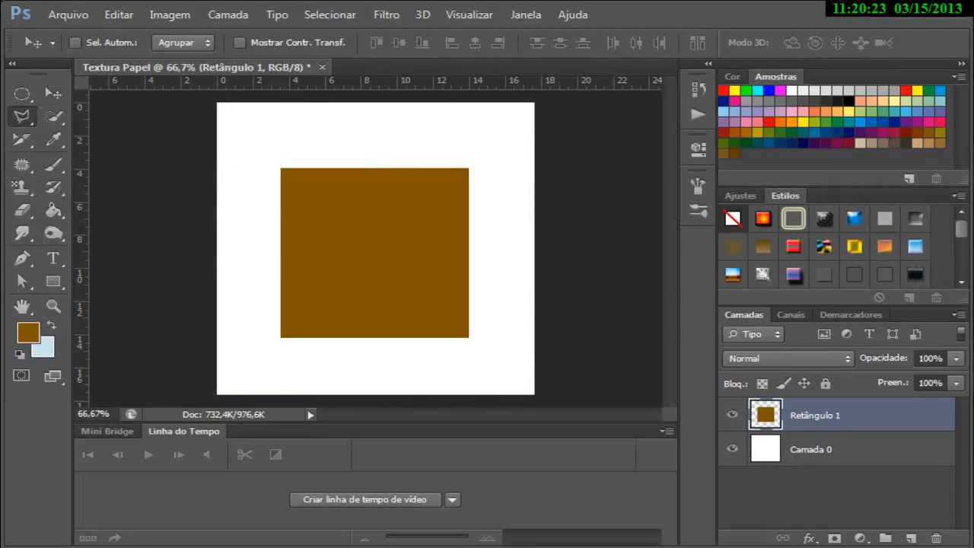
Try tracing a jagged Polygonal Lasso selection just inside the brown rectangle's upper edge
{"action": "left_click", "coordinate": [21, 116]}
{"action": "left_click", "coordinate": [135, 129]}
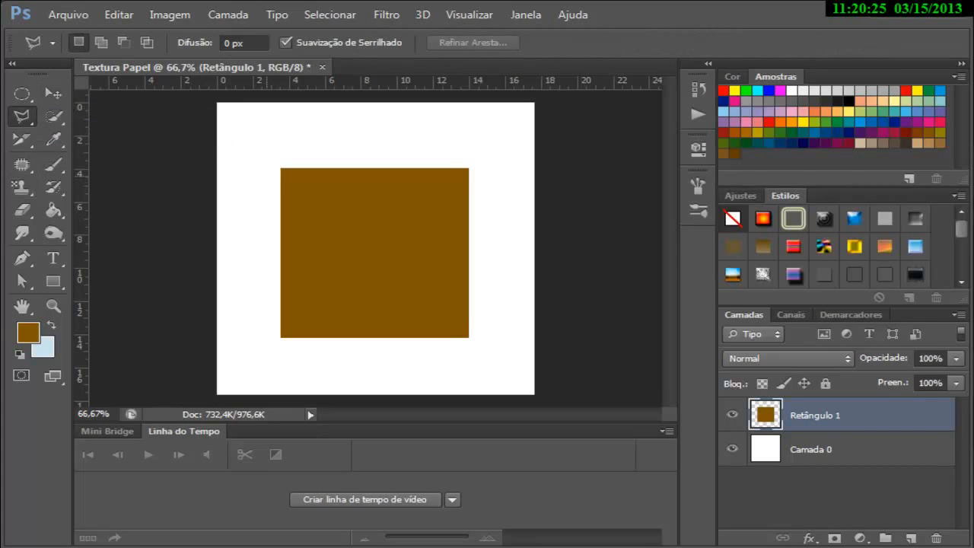
{"action": "left_click", "coordinate": [291, 177]}
{"action": "left_click", "coordinate": [319, 180]}
{"action": "left_click", "coordinate": [334, 183]}
{"action": "left_click", "coordinate": [343, 181]}
{"action": "left_click", "coordinate": [355, 184]}
{"action": "left_click", "coordinate": [363, 180]}
{"action": "left_click", "coordinate": [390, 177]}
{"action": "left_click", "coordinate": [410, 187]}
{"action": "double_click", "coordinate": [458, 178]}
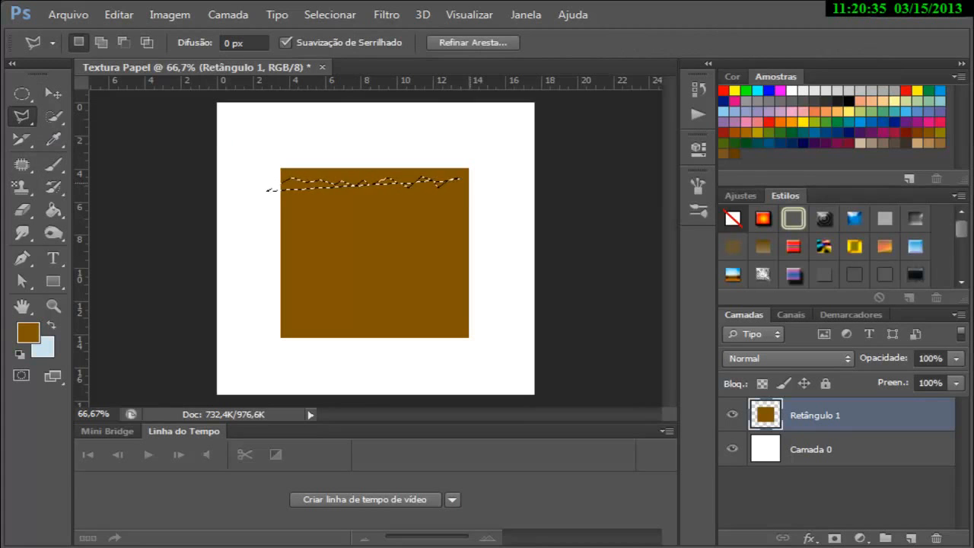
{"action": "key", "text": "ctrl+d"}
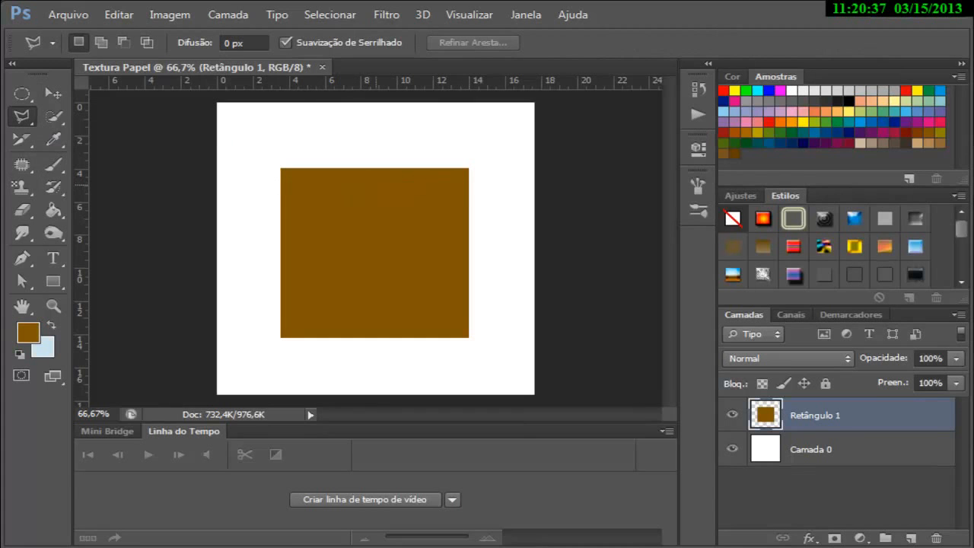
Select a zigzag strip enclosing the brown rectangle's upper edge with the Polygonal Lasso, delete it and deselect
{"action": "left_click", "coordinate": [260, 182]}
{"action": "left_click", "coordinate": [291, 177]}
{"action": "left_click", "coordinate": [303, 184]}
{"action": "left_click", "coordinate": [316, 178]}
{"action": "left_click", "coordinate": [335, 185]}
{"action": "left_click", "coordinate": [342, 180]}
{"action": "left_click", "coordinate": [343, 185]}
{"action": "left_click", "coordinate": [350, 182]}
{"action": "left_click", "coordinate": [360, 185]}
{"action": "left_click", "coordinate": [401, 183]}
{"action": "left_click", "coordinate": [415, 175]}
{"action": "left_click", "coordinate": [425, 183]}
{"action": "left_click", "coordinate": [432, 186]}
{"action": "left_click", "coordinate": [440, 180]}
{"action": "left_click", "coordinate": [448, 185]}
{"action": "left_click", "coordinate": [454, 180]}
{"action": "left_click", "coordinate": [460, 185]}
{"action": "left_click", "coordinate": [475, 181]}
{"action": "left_click", "coordinate": [475, 163]}
{"action": "left_click", "coordinate": [470, 158]}
{"action": "left_click", "coordinate": [265, 148]}
{"action": "left_click", "coordinate": [263, 181]}
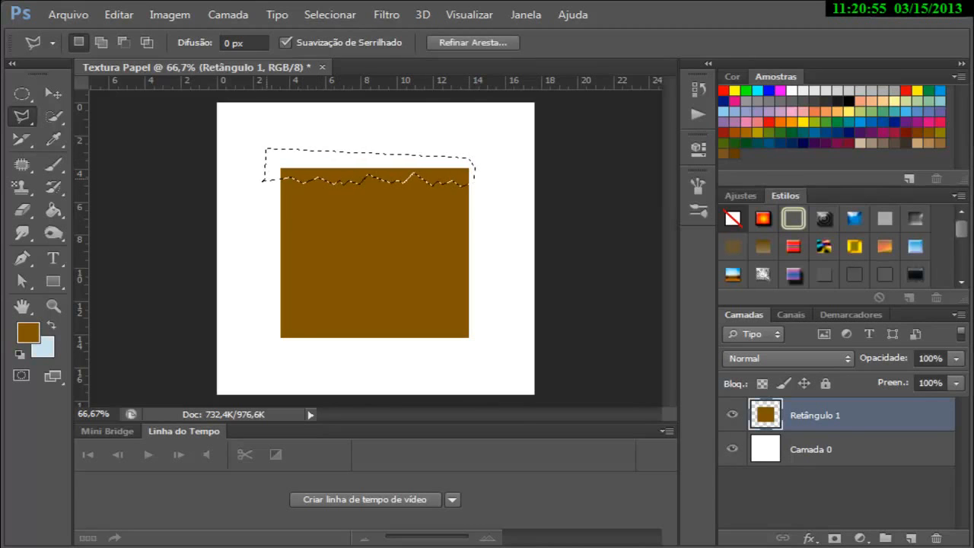
{"action": "key", "text": "Delete"}
{"action": "key", "text": "ctrl+d"}
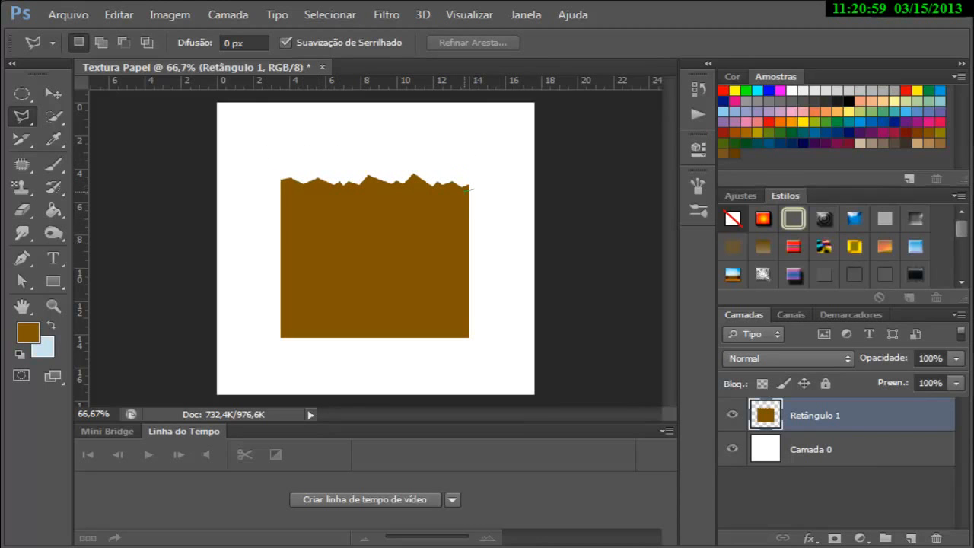
Cut the brown rectangle's right edge into a ragged outline by lassoing a zigzag strip, extending the selection outward and deleting it
{"action": "left_click", "coordinate": [467, 198]}
{"action": "left_click", "coordinate": [463, 205]}
{"action": "left_click", "coordinate": [466, 209]}
{"action": "left_click", "coordinate": [463, 213]}
{"action": "left_click", "coordinate": [450, 217]}
{"action": "left_click", "coordinate": [458, 221]}
{"action": "left_click", "coordinate": [459, 233]}
{"action": "left_click", "coordinate": [453, 236]}
{"action": "left_click", "coordinate": [461, 239]}
{"action": "left_click", "coordinate": [455, 243]}
{"action": "left_click", "coordinate": [459, 248]}
{"action": "left_click", "coordinate": [460, 257]}
{"action": "left_click", "coordinate": [452, 268]}
{"action": "left_click", "coordinate": [454, 272]}
{"action": "left_click", "coordinate": [449, 279]}
{"action": "left_click", "coordinate": [462, 286]}
{"action": "left_click", "coordinate": [460, 302]}
{"action": "left_click", "coordinate": [449, 307]}
{"action": "left_click", "coordinate": [457, 310]}
{"action": "double_click", "coordinate": [456, 330]}
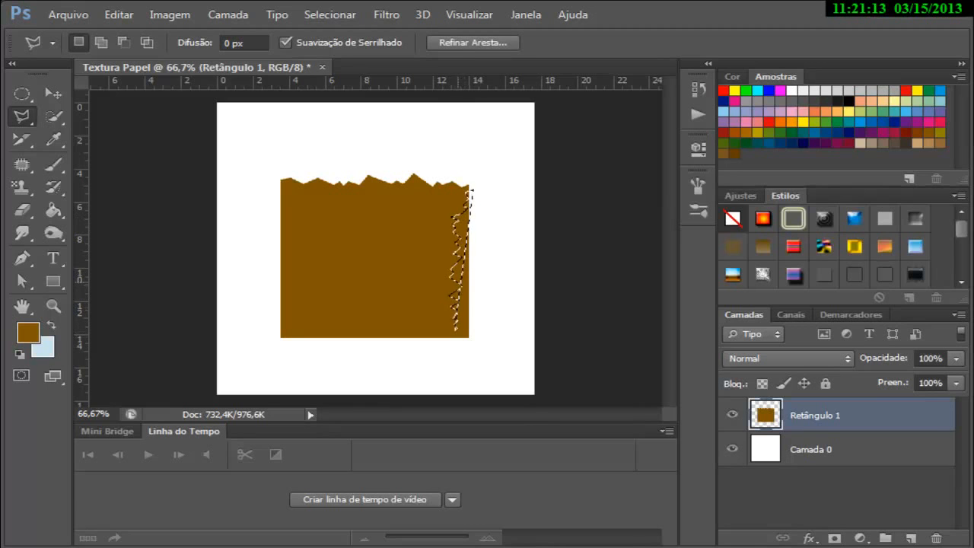
{"action": "key", "text": "shift"}
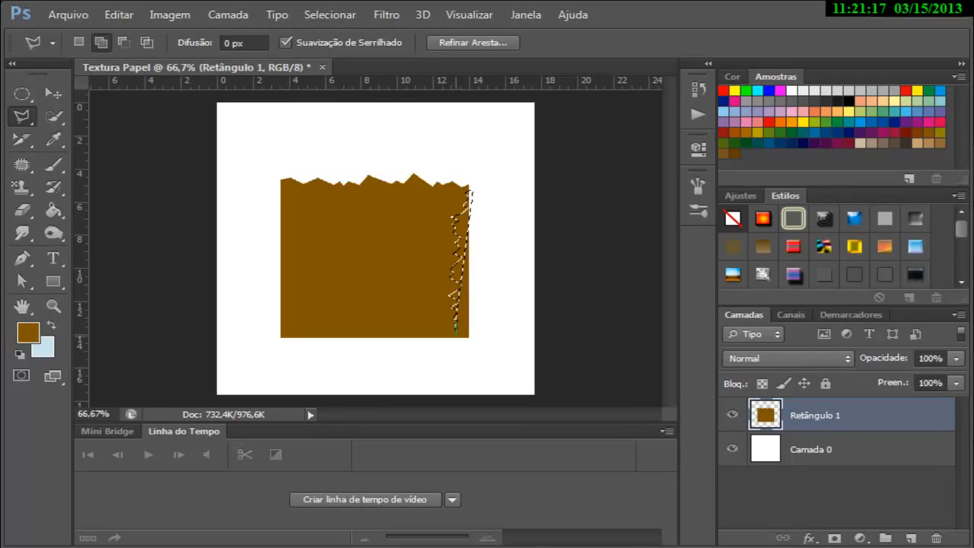
{"action": "left_click", "coordinate": [456, 331]}
{"action": "left_click", "coordinate": [453, 340]}
{"action": "left_click", "coordinate": [478, 339]}
{"action": "left_click", "coordinate": [484, 200]}
{"action": "double_click", "coordinate": [469, 191]}
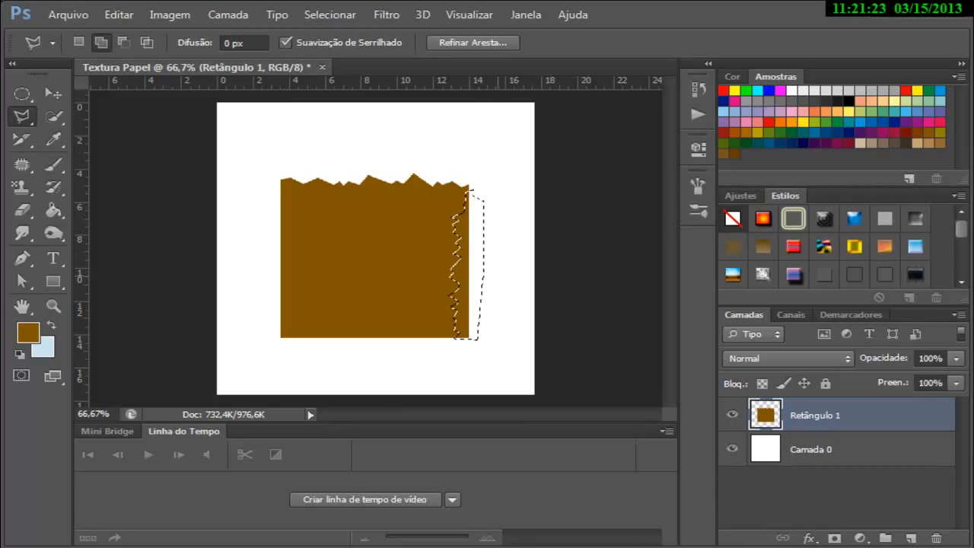
{"action": "key", "text": "Delete"}
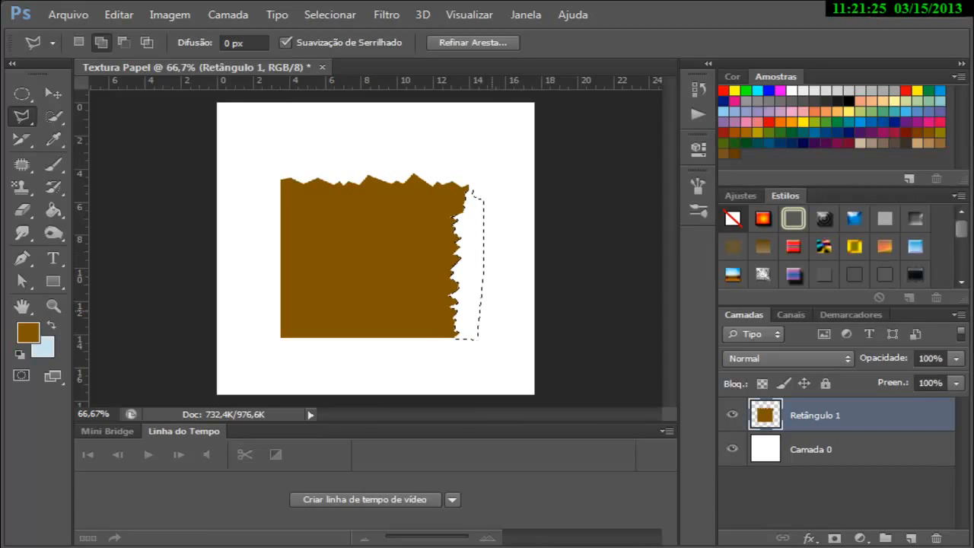
{"action": "key", "text": "ctrl+d"}
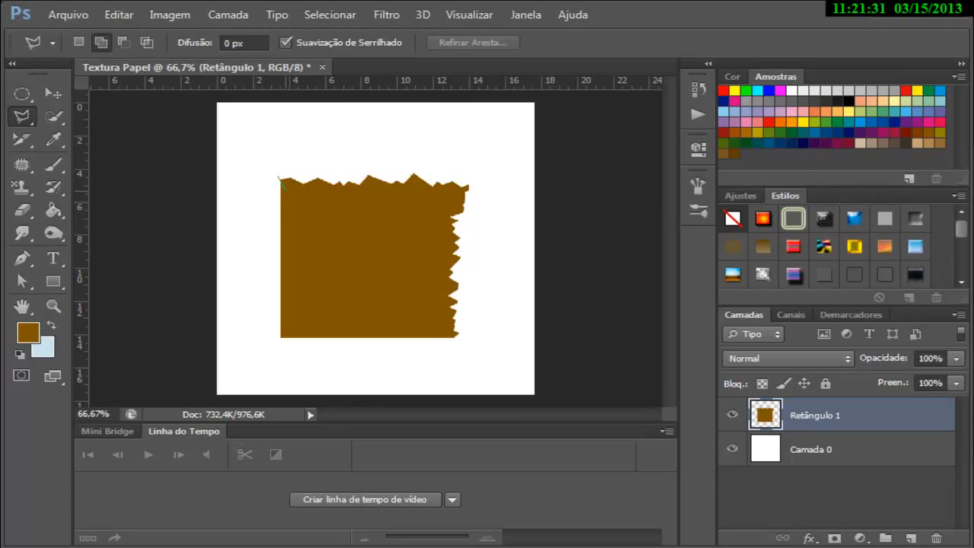
Cut the brown rectangle's left edge into a ragged outline by lassoing a zigzag strip along it and deleting that area
{"action": "left_click", "coordinate": [286, 200]}
{"action": "left_click", "coordinate": [291, 203]}
{"action": "left_click", "coordinate": [287, 210]}
{"action": "left_click", "coordinate": [290, 214]}
{"action": "left_click", "coordinate": [286, 220]}
{"action": "left_click", "coordinate": [288, 227]}
{"action": "left_click", "coordinate": [286, 233]}
{"action": "left_click", "coordinate": [291, 272]}
{"action": "left_click", "coordinate": [293, 282]}
{"action": "left_click", "coordinate": [282, 294]}
{"action": "left_click", "coordinate": [283, 319]}
{"action": "left_click", "coordinate": [290, 326]}
{"action": "left_click", "coordinate": [287, 335]}
{"action": "left_click", "coordinate": [286, 344]}
{"action": "left_click", "coordinate": [264, 346]}
{"action": "left_click", "coordinate": [262, 174]}
{"action": "left_click", "coordinate": [278, 178]}
{"action": "key", "text": "Delete"}
{"action": "key", "text": "ctrl+d"}
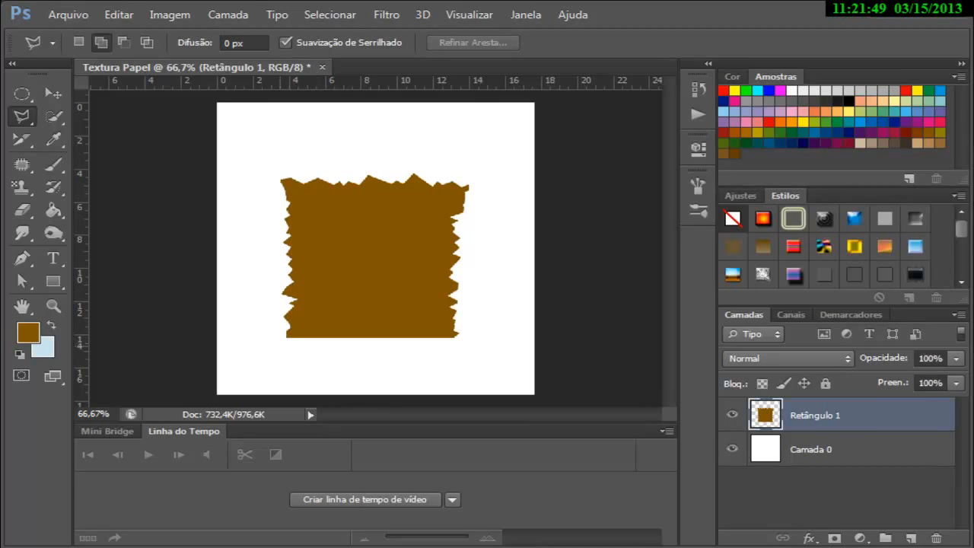
Lasso a zigzag strip along the brown rectangle's lower edge, extend the selection below it, delete the area and deselect
{"action": "left_click", "coordinate": [277, 342]}
{"action": "left_click", "coordinate": [306, 330]}
{"action": "left_click", "coordinate": [315, 331]}
{"action": "left_click", "coordinate": [327, 327]}
{"action": "left_click", "coordinate": [372, 328]}
{"action": "left_click", "coordinate": [396, 331]}
{"action": "double_click", "coordinate": [431, 324]}
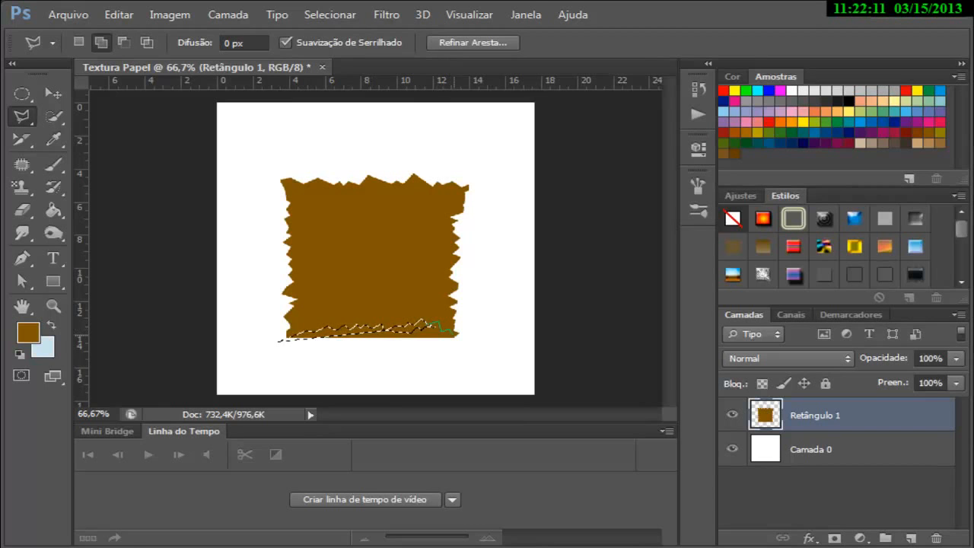
{"action": "left_click", "coordinate": [457, 347]}
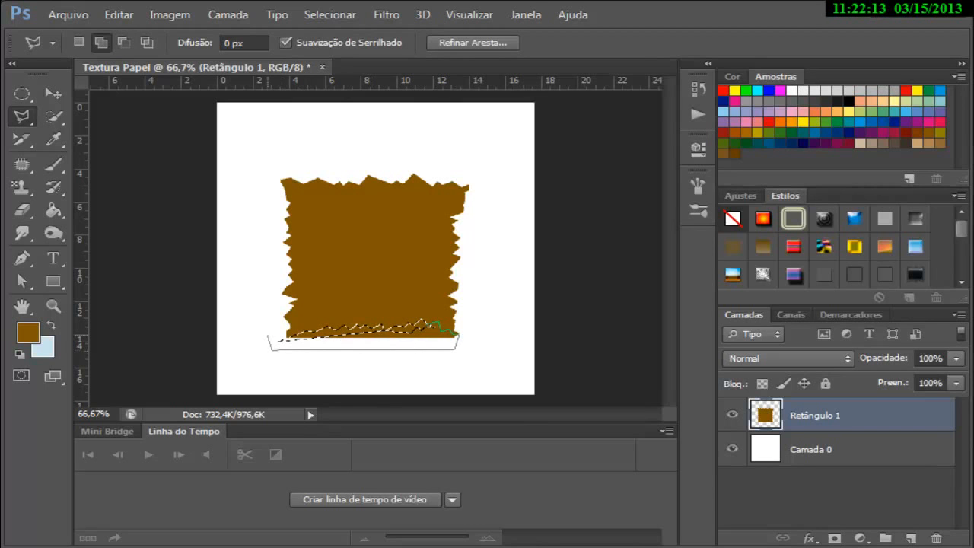
{"action": "left_click", "coordinate": [271, 338]}
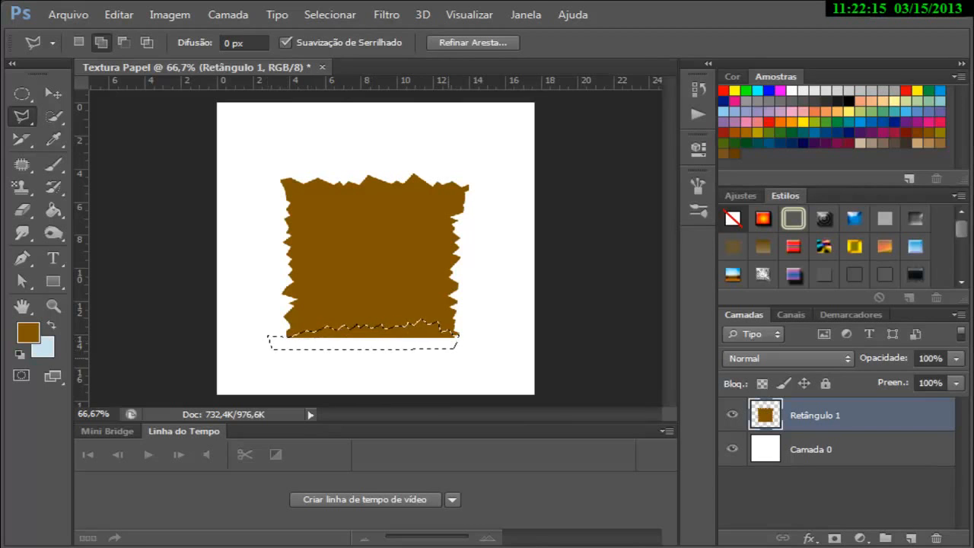
{"action": "key", "text": "Delete"}
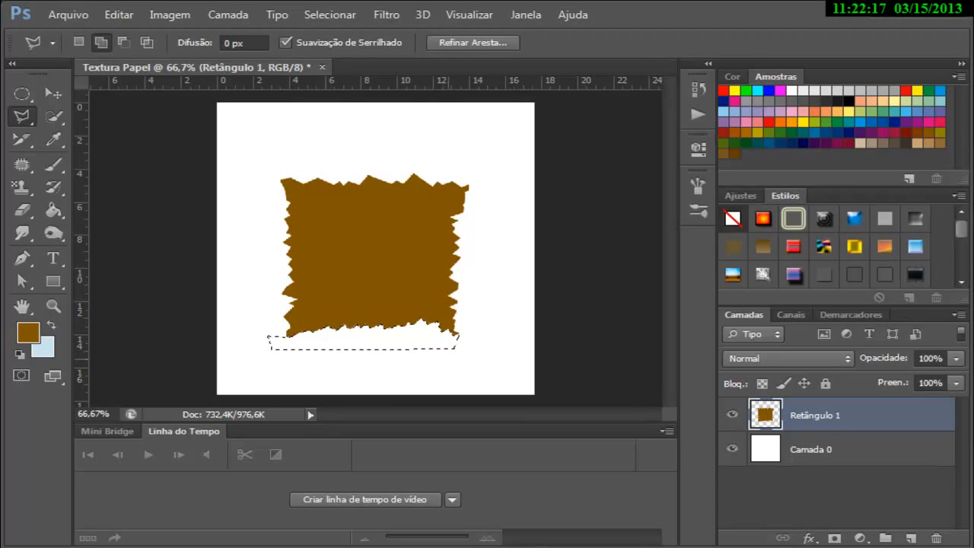
{"action": "key", "text": "ctrl+d"}
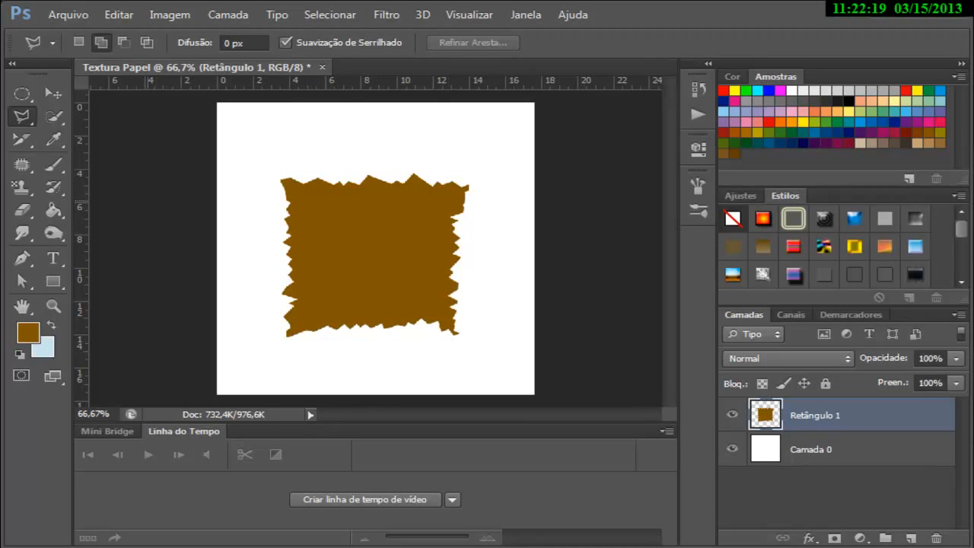
Scale the ragged brown shape up to about 119% with Free Transform and reposition it around the canvas centre
{"action": "key", "text": "ctrl+t"}
{"action": "left_click_drag", "start_coordinate": [469, 173], "coordinate": [506, 141]}
{"action": "left_click_drag", "start_coordinate": [392, 236], "coordinate": [337, 266]}
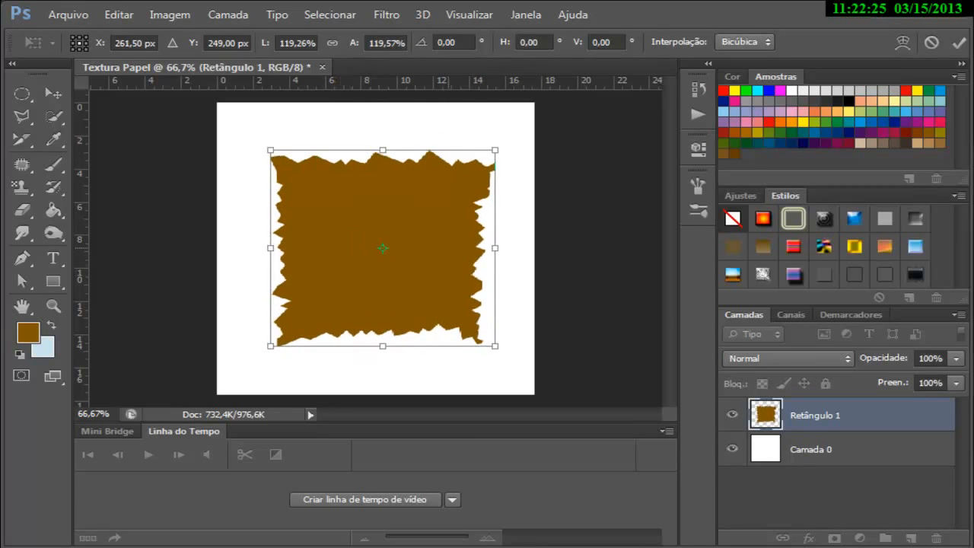
{"action": "key", "text": "Return"}
{"action": "key", "text": "l"}
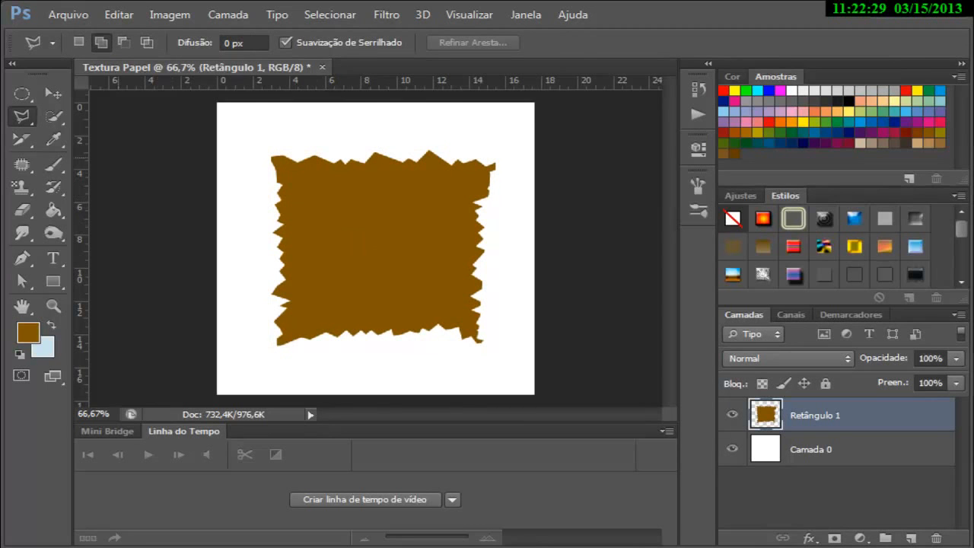
Choose the Sampler #6 brush tip (533) for the Brush tool and set its size to 2500 px
{"action": "left_click", "coordinate": [53, 164]}
{"action": "left_click", "coordinate": [140, 161]}
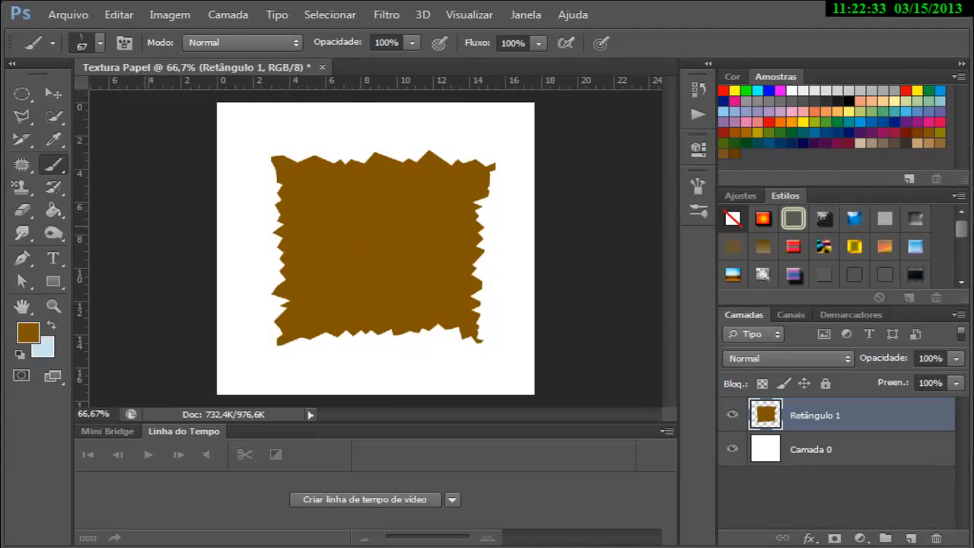
{"action": "key", "text": "F5"}
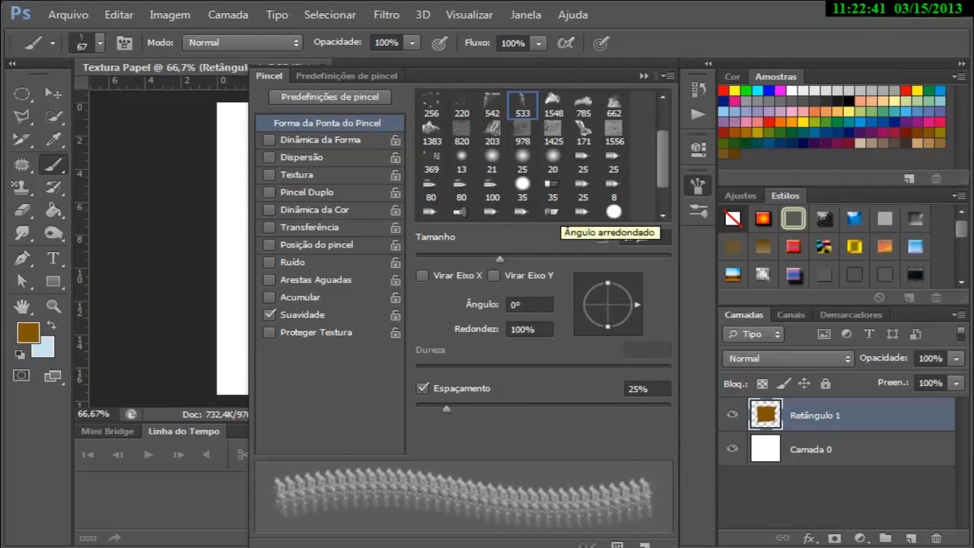
{"action": "left_click", "coordinate": [522, 105]}
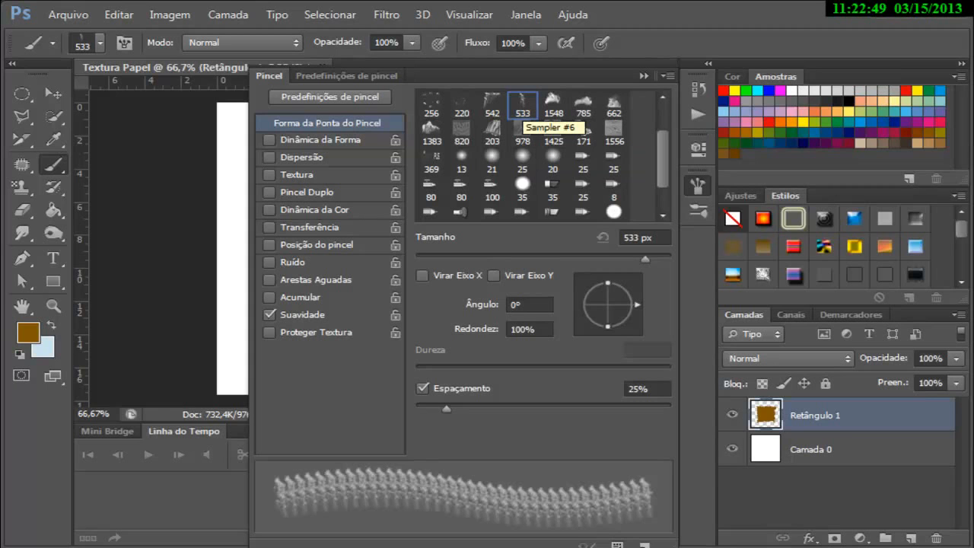
{"action": "double_click", "coordinate": [631, 237]}
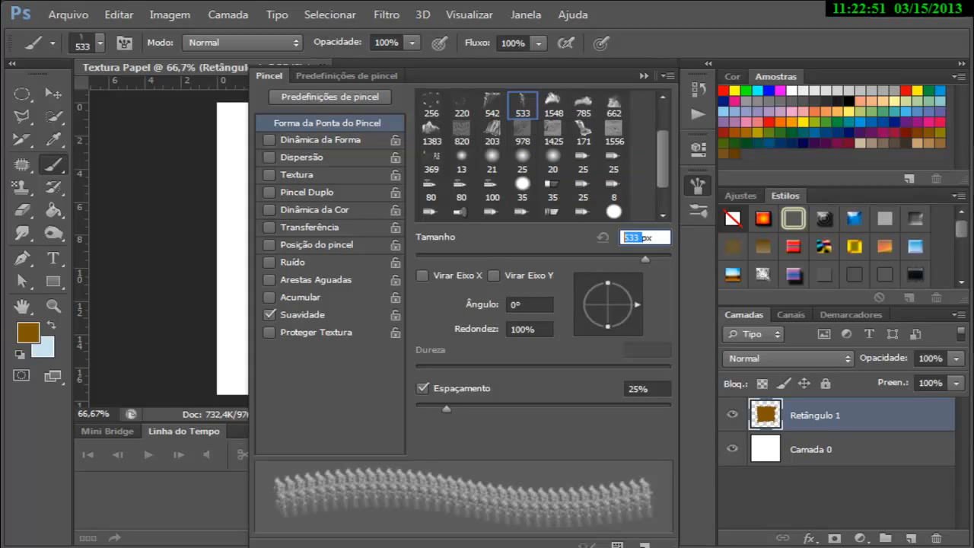
{"action": "type", "text": "250"}
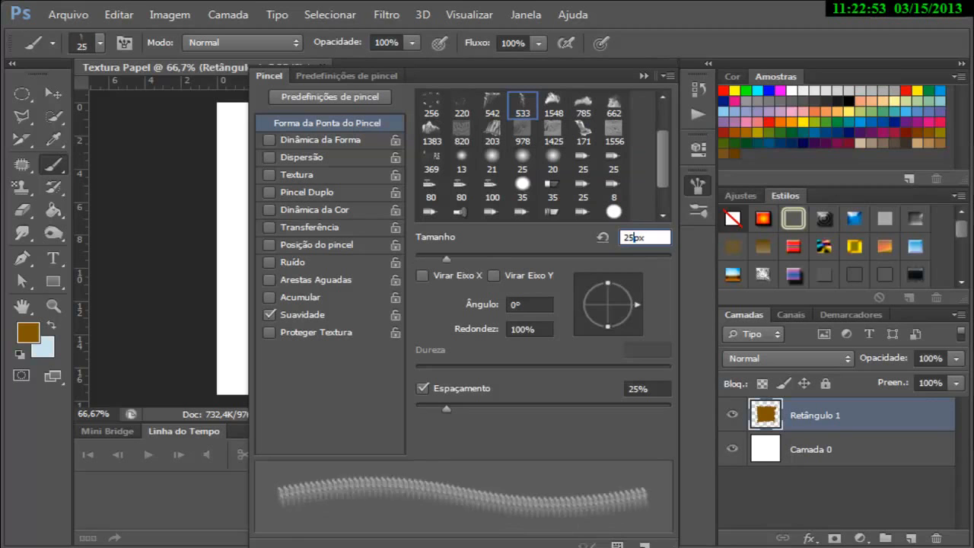
{"action": "type", "text": "0"}
{"action": "key", "text": "Return"}
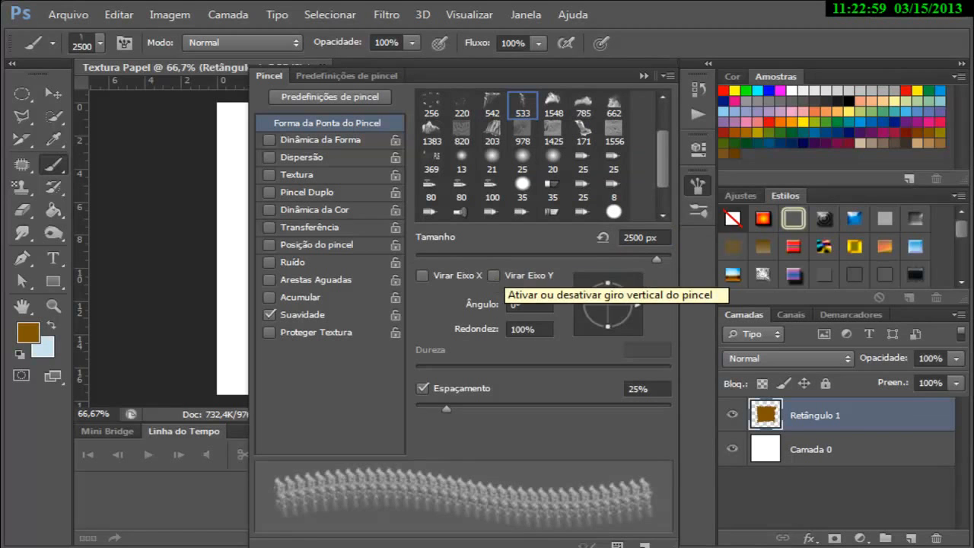
Set the brush tip's spacing to 47%
{"action": "left_click", "coordinate": [637, 388]}
{"action": "double_click", "coordinate": [634, 389]}
{"action": "type", "text": "47"}
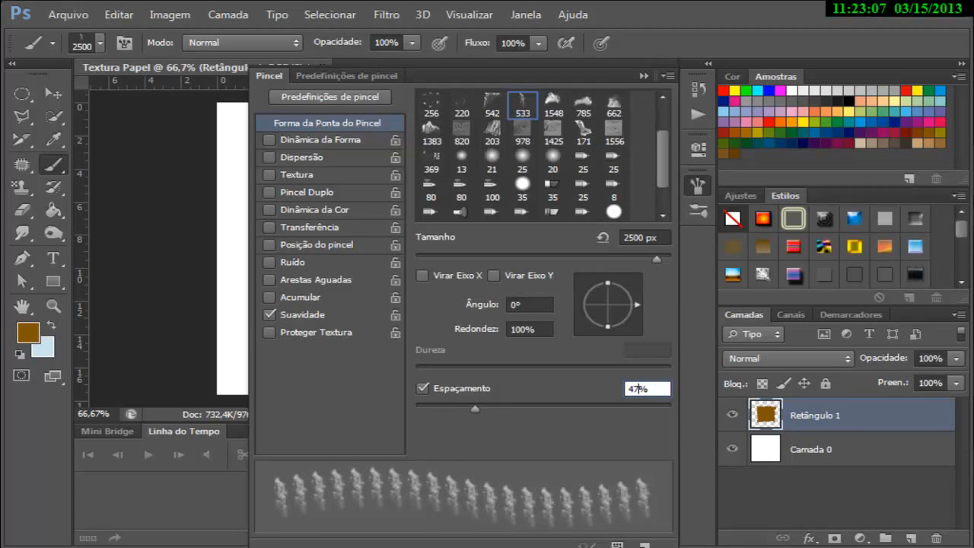
Try a brush tip spacing of 15% and return it to 47%
{"action": "key", "text": "BackSpace"}
{"action": "key", "text": "BackSpace"}
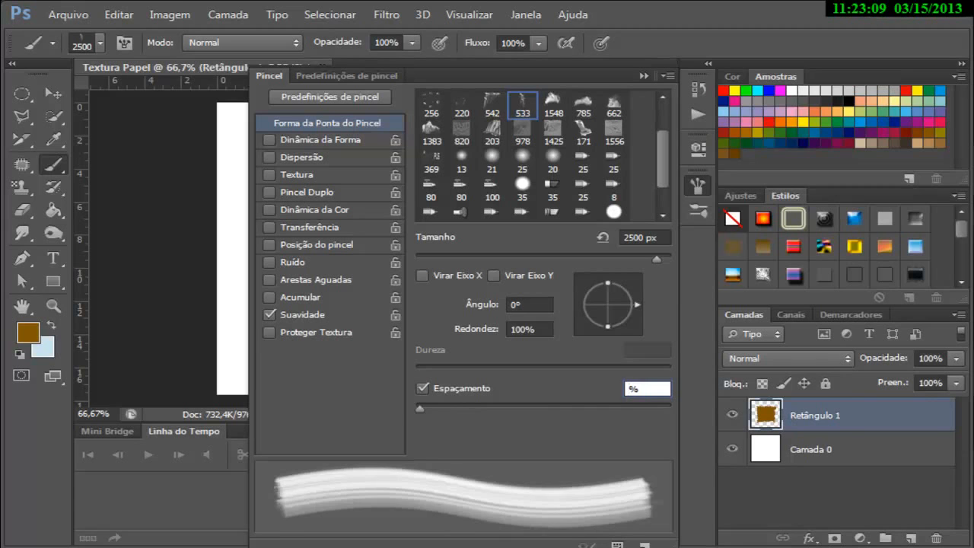
{"action": "type", "text": "2"}
{"action": "key", "text": "BackSpace"}
{"action": "type", "text": "15"}
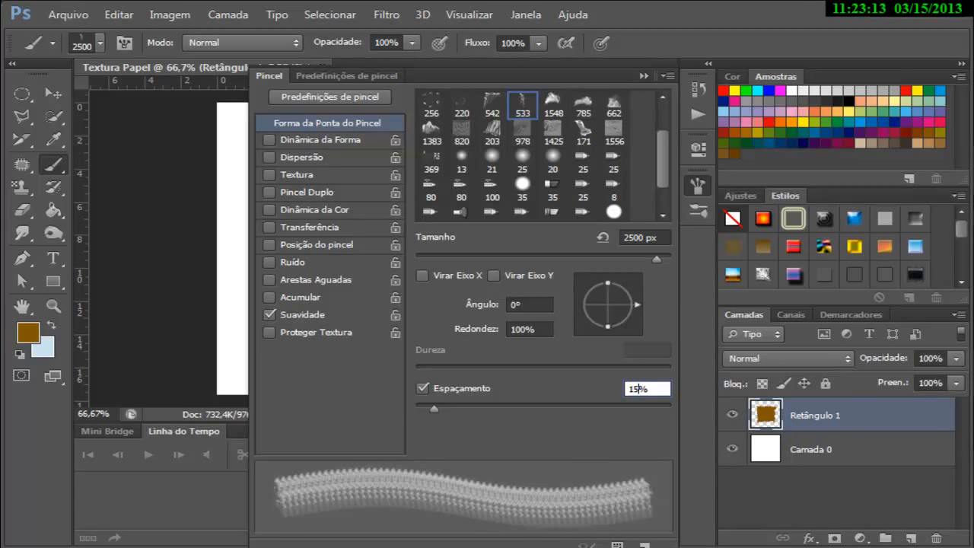
{"action": "key", "text": "BackSpace"}
{"action": "key", "text": "BackSpace"}
{"action": "type", "text": "47"}
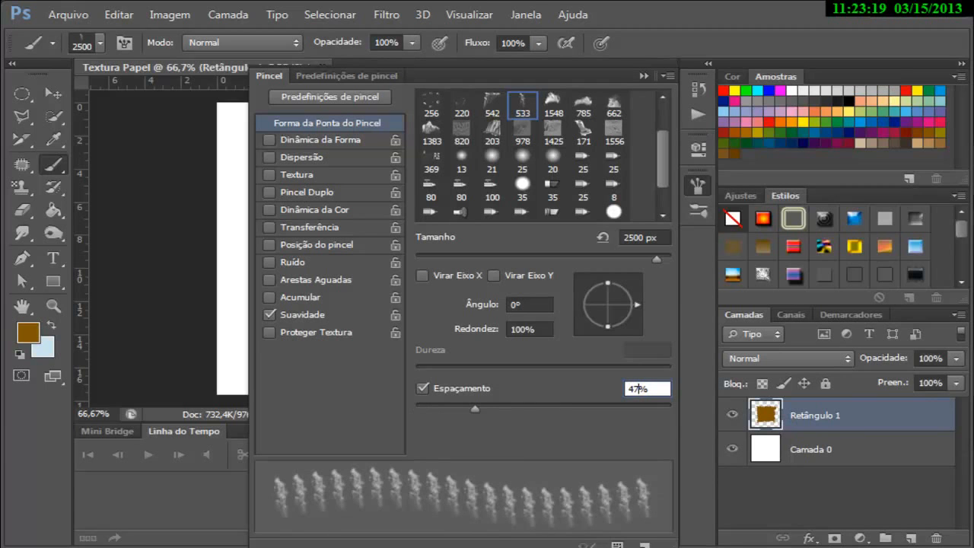
Enable Shape Dynamics for the brush, with size jitter at 100% and angle jitter at 61%
{"action": "left_click", "coordinate": [271, 139]}
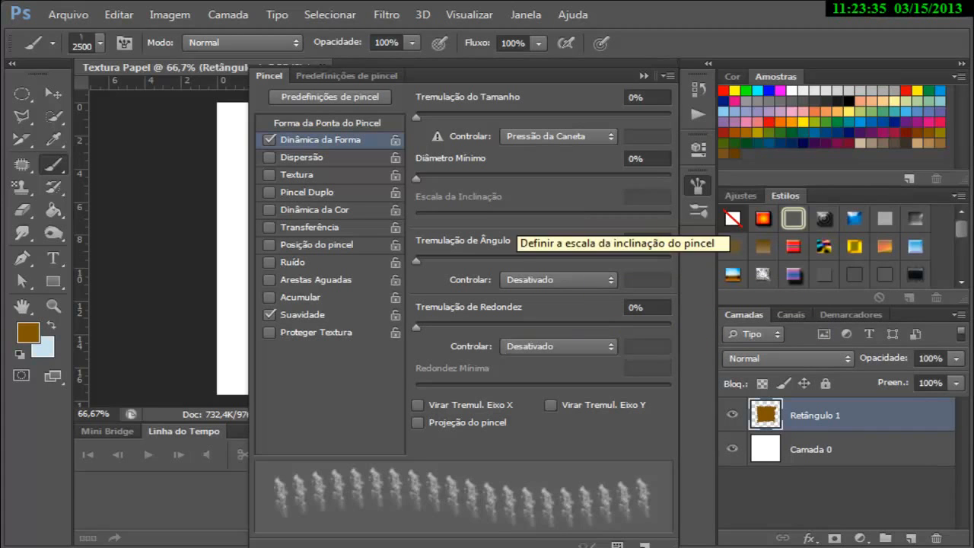
{"action": "left_click", "coordinate": [647, 96]}
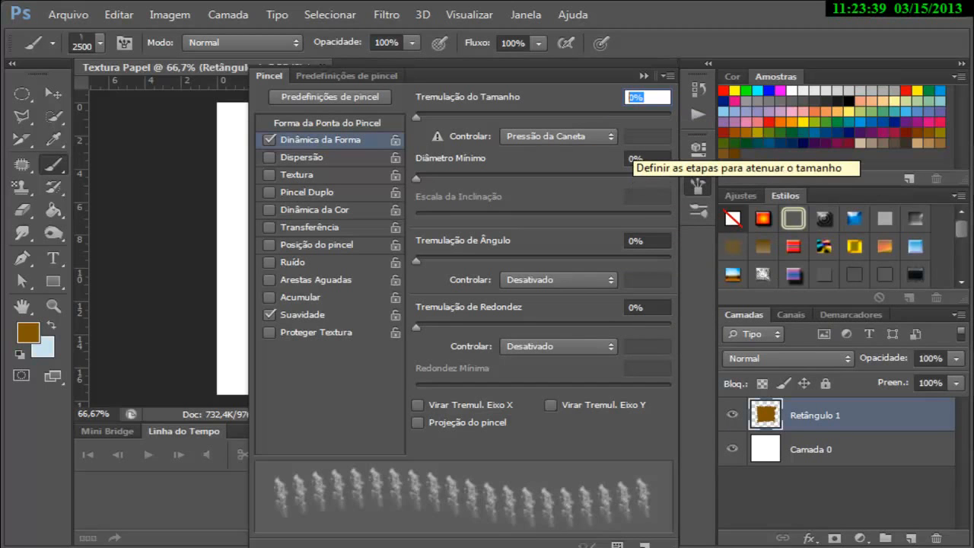
{"action": "type", "text": "100"}
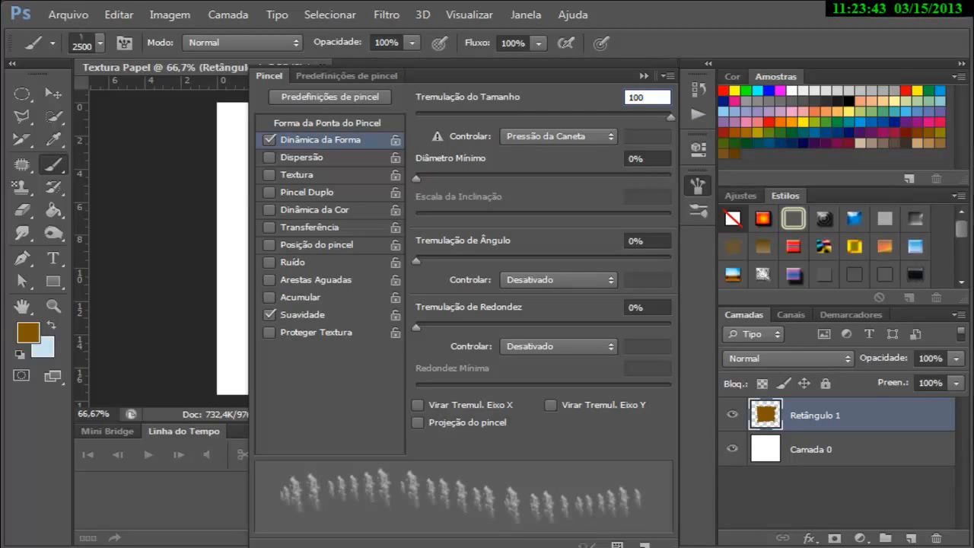
{"action": "key", "text": "Tab"}
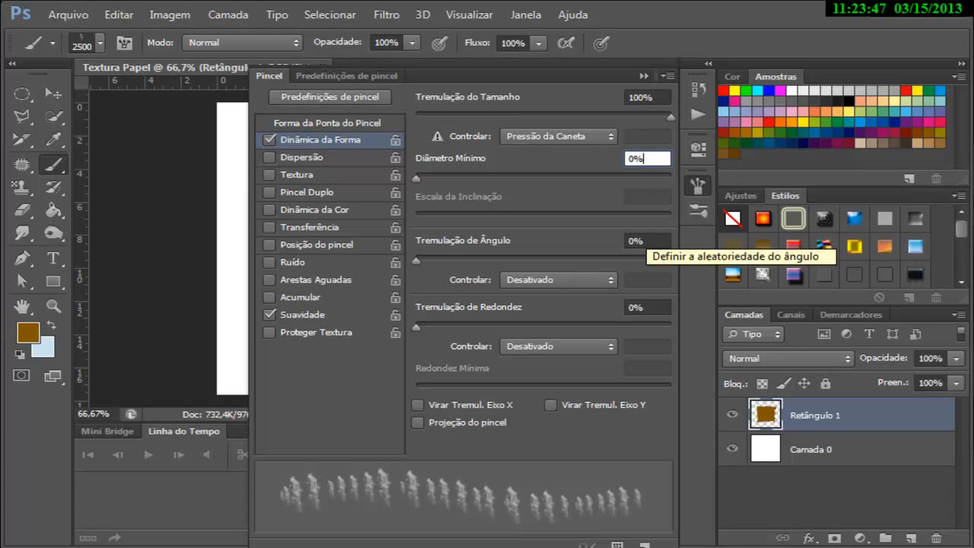
{"action": "left_click_drag", "start_coordinate": [645, 240], "coordinate": [629, 241]}
{"action": "type", "text": "61"}
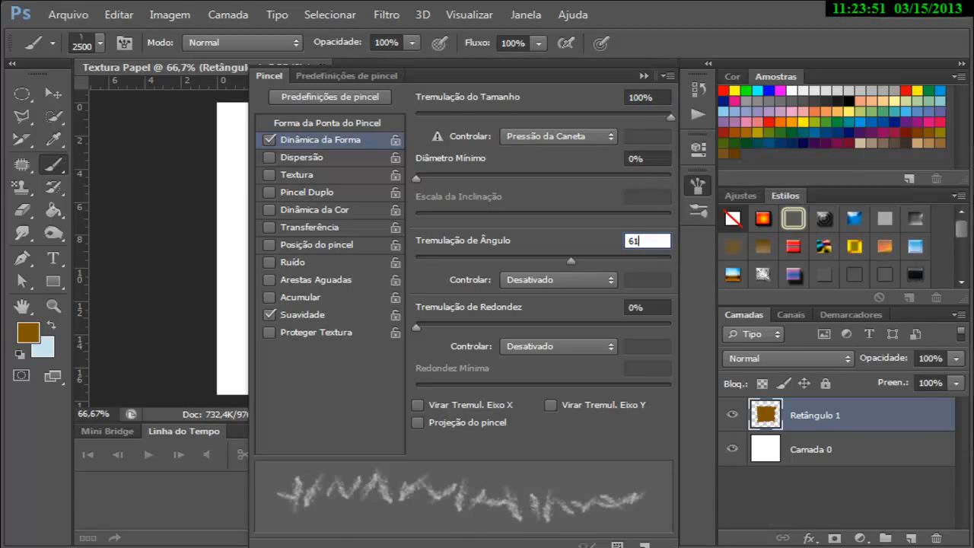